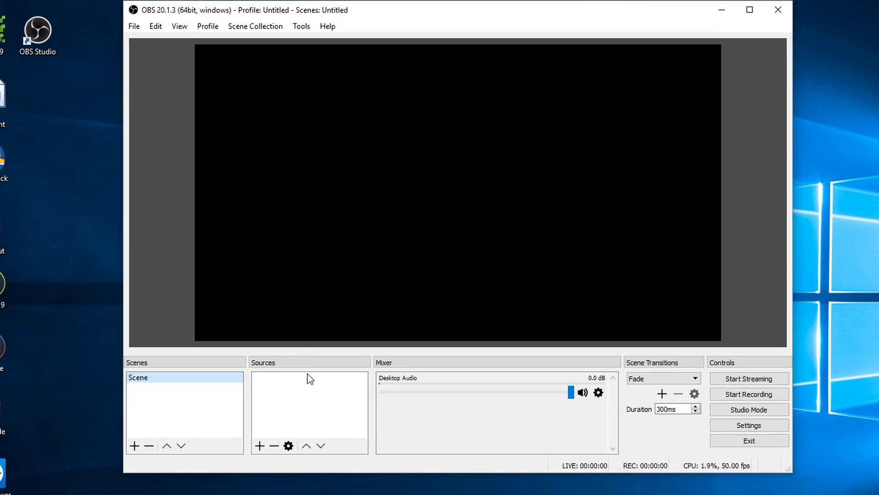
Add a Display Capture source capturing Display 1 (1920x1080) to the scene
left_click(259, 445)
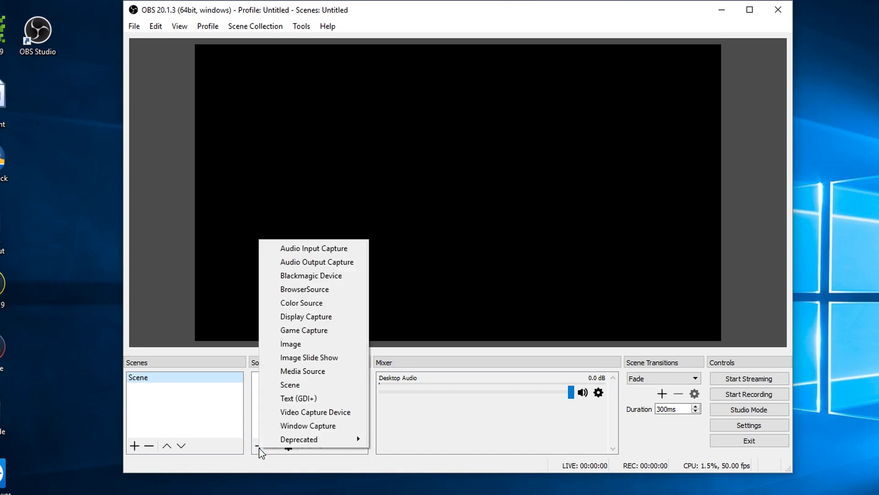
left_click(311, 320)
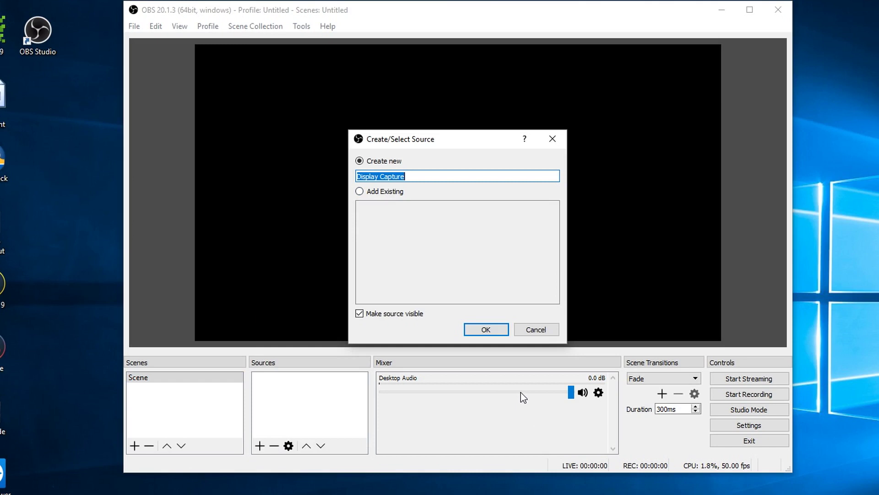
left_click(482, 333)
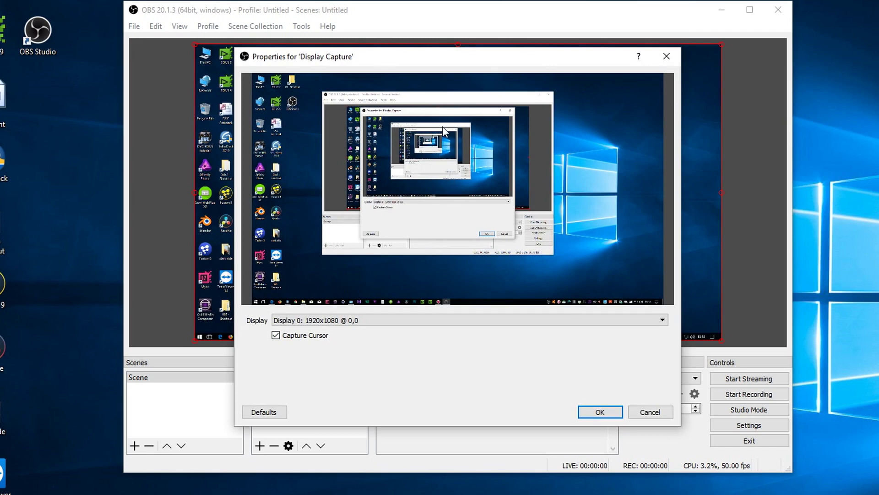
left_click(375, 320)
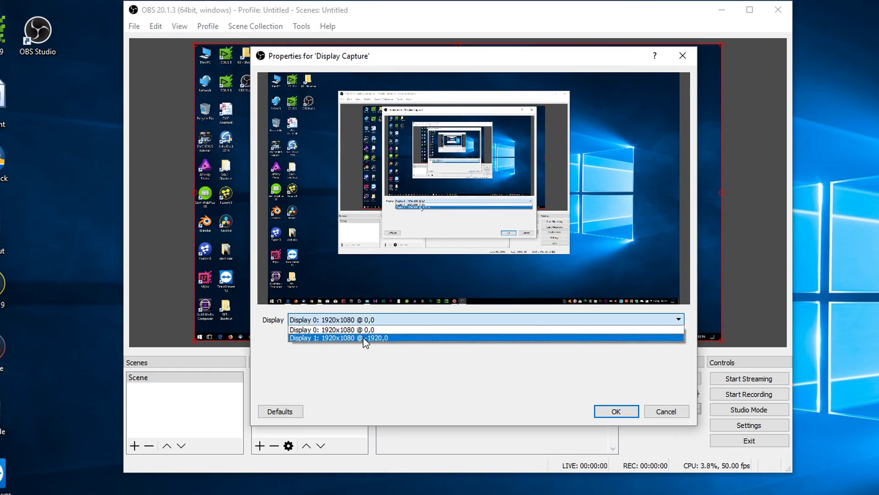
left_click(368, 338)
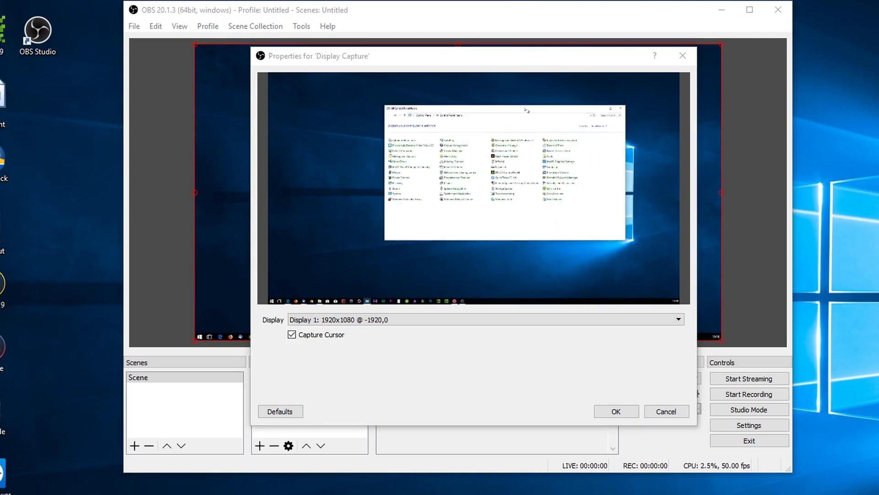
left_click(430, 320)
left_click(414, 326)
left_click(419, 324)
left_click(418, 335)
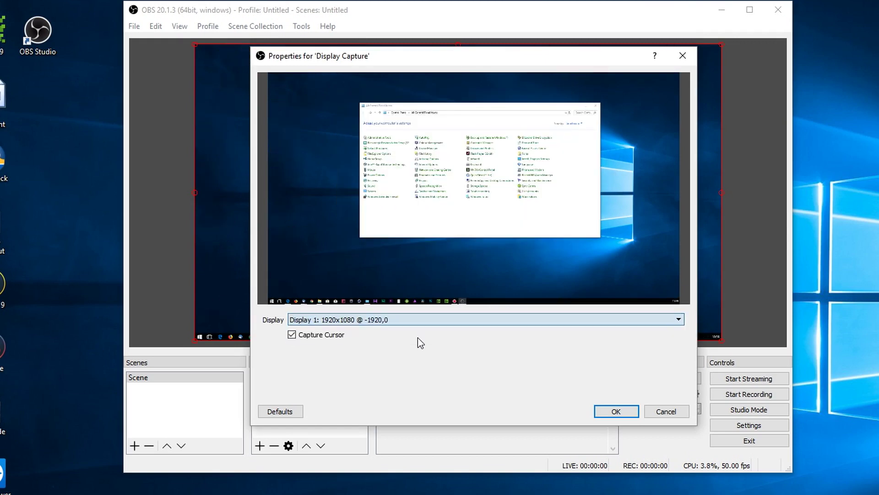
left_click(615, 410)
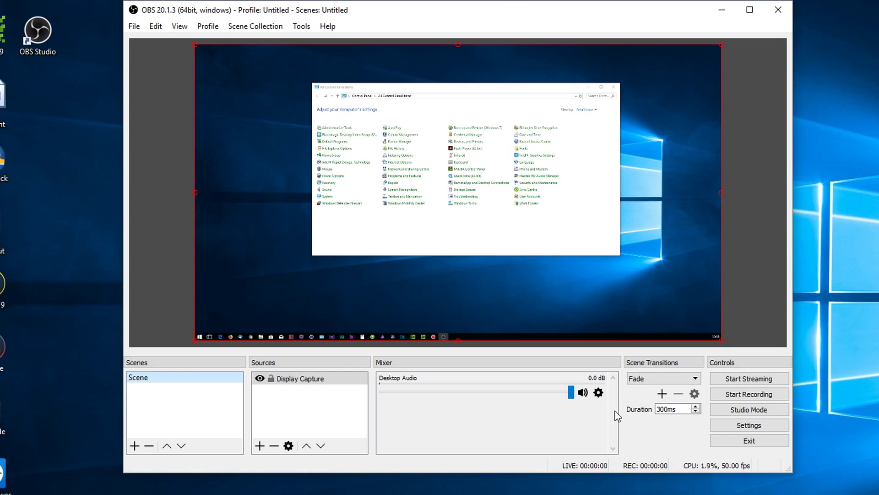
In Settings > Output, change the recording path to D:/recordings
left_click(751, 429)
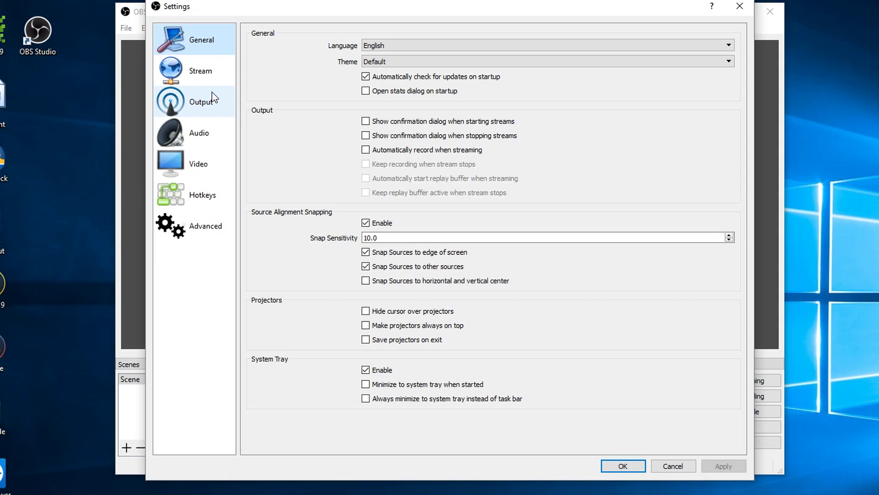
left_click(204, 98)
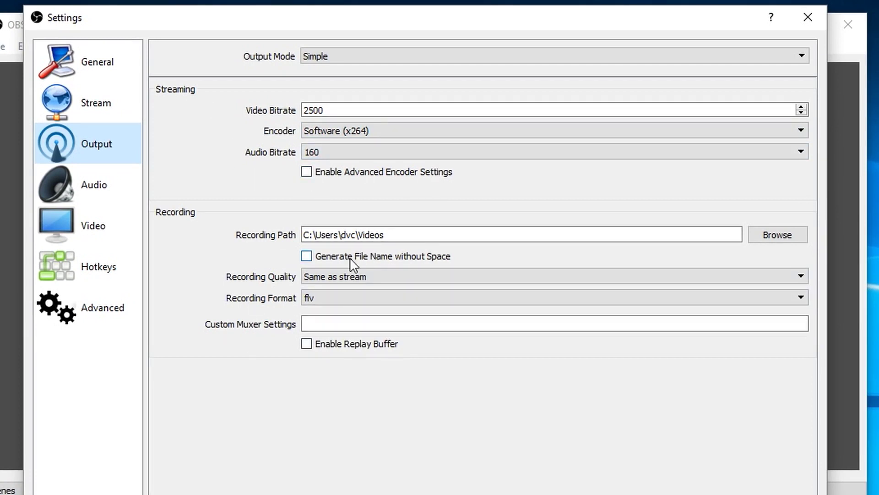
left_click(774, 237)
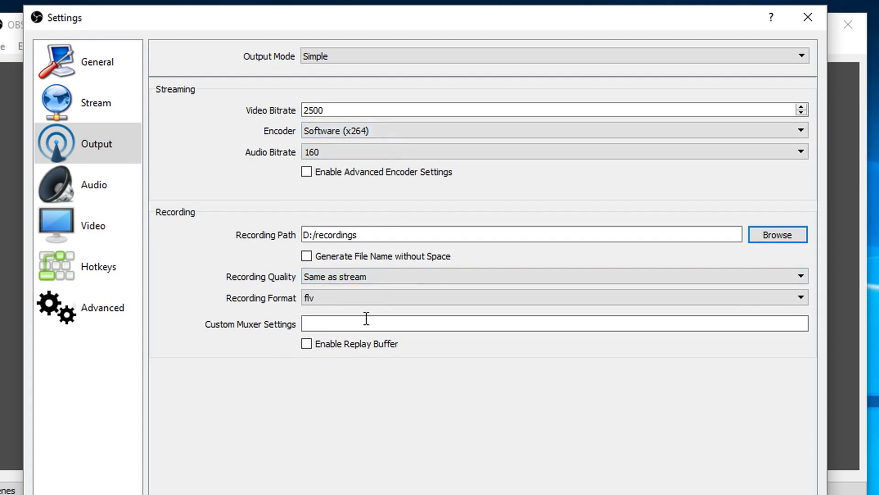
Set Recording Quality to Indistinguishable Quality, Large File Size and Recording Format to mp4
left_click(379, 277)
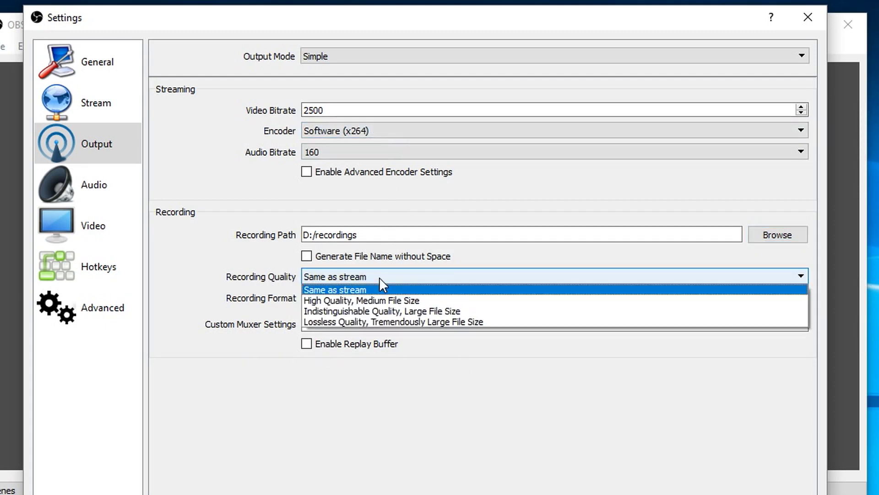
left_click(433, 310)
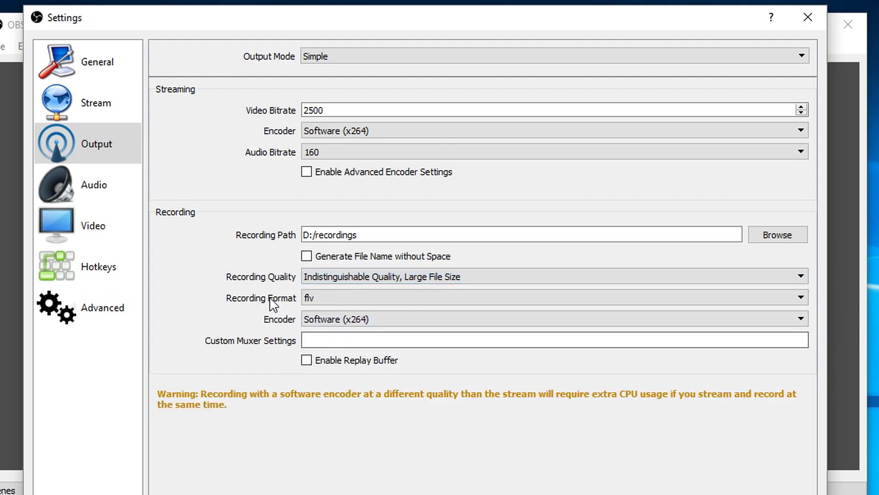
left_click(373, 303)
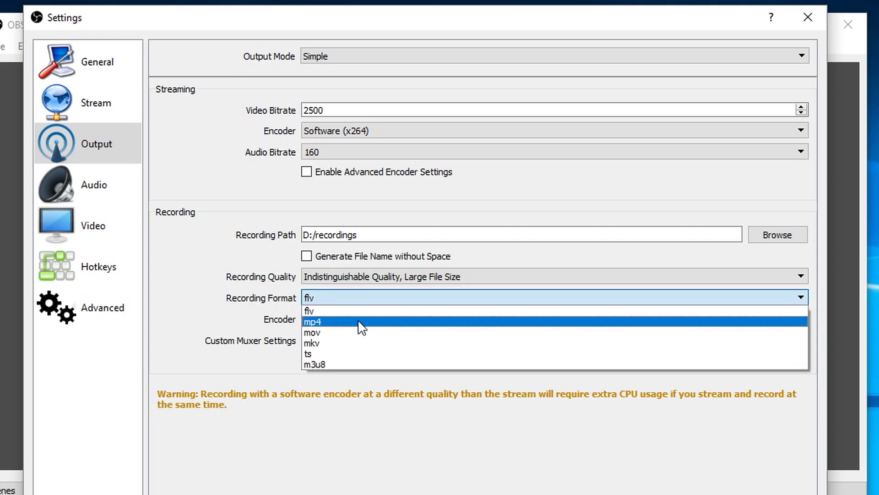
left_click(324, 325)
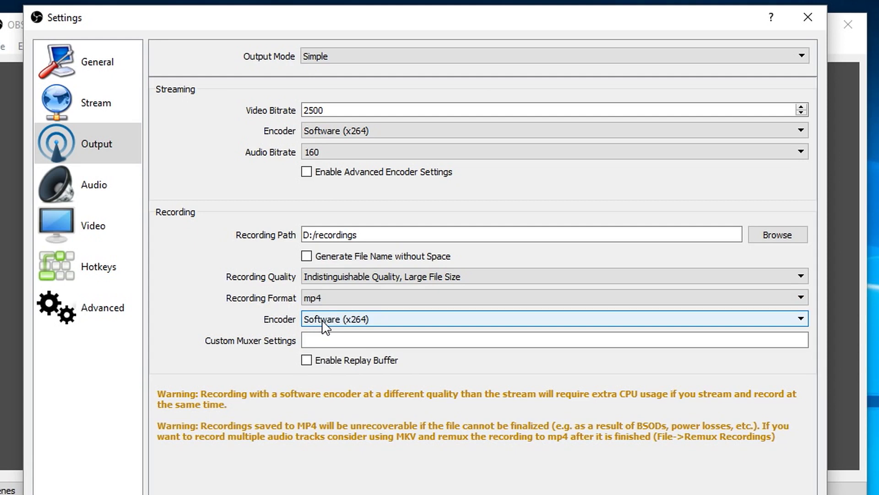
left_click(333, 300)
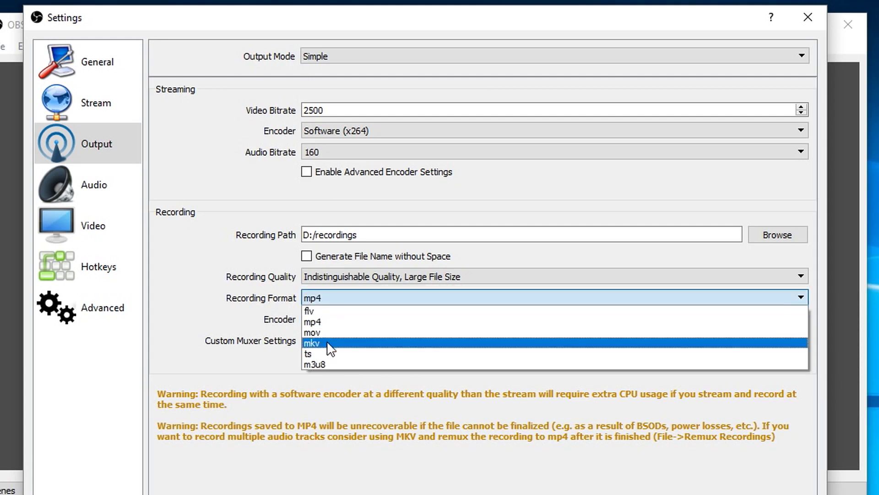
left_click(321, 323)
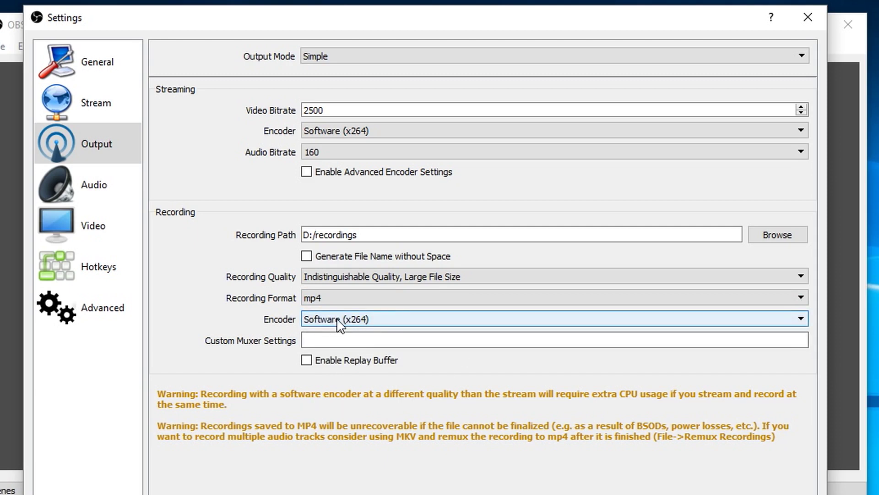
Switch the recording encoder from Software (x264) to Hardware (NVENC)
left_click(361, 320)
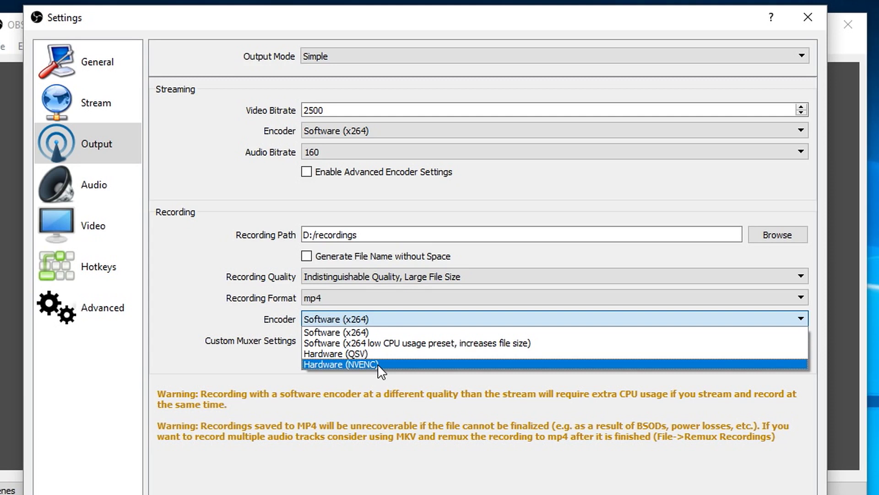
left_click(366, 365)
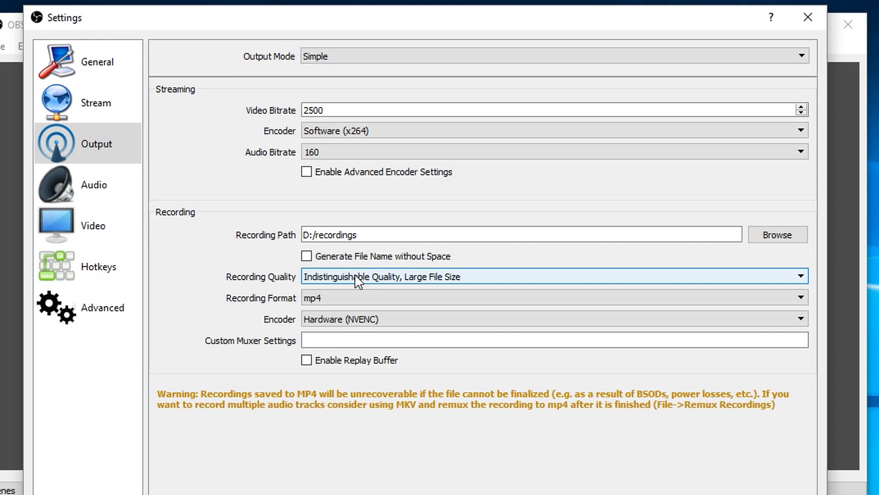
On the Video page, keep output resolution 1920x1080 with Bicubic downscaling
left_click(48, 233)
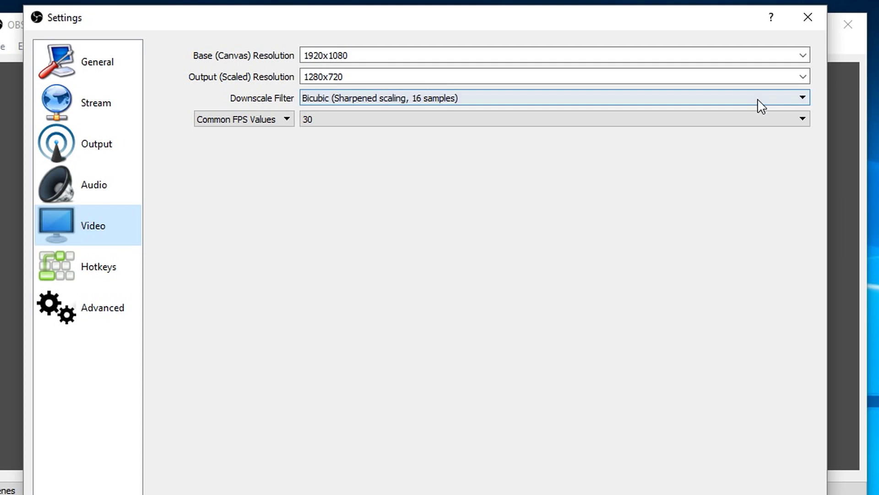
left_click(803, 77)
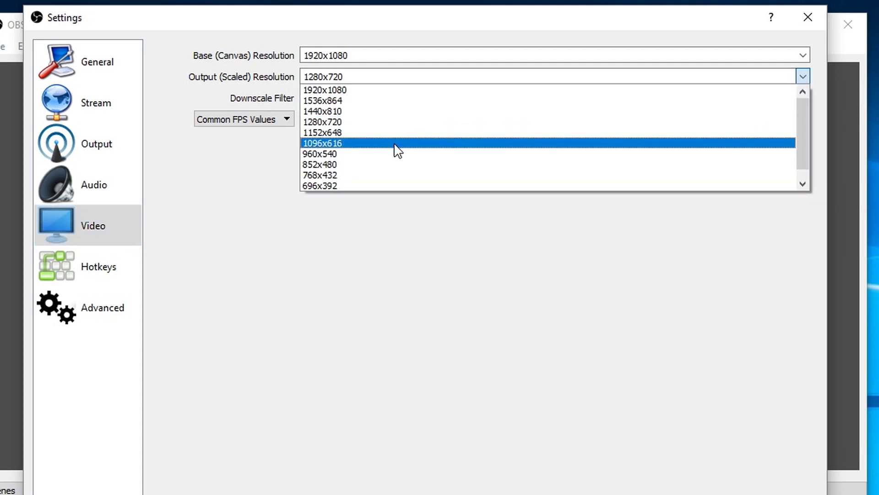
left_click(380, 90)
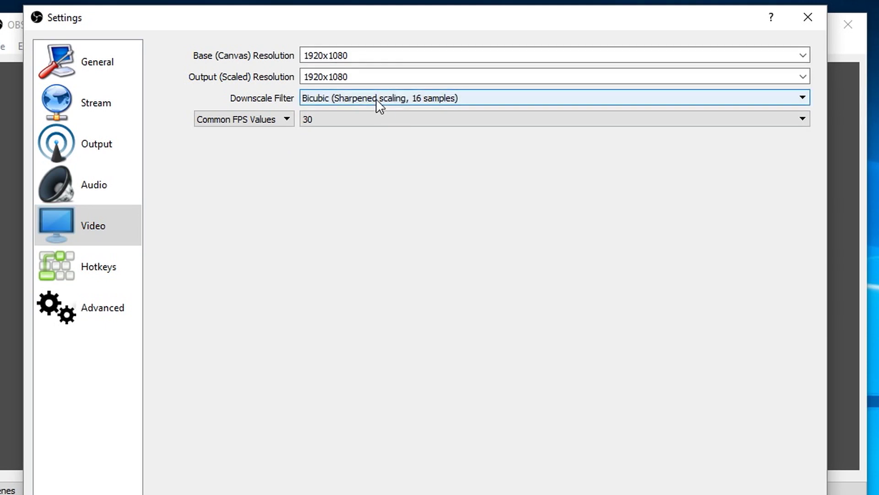
left_click(377, 98)
left_click(422, 120)
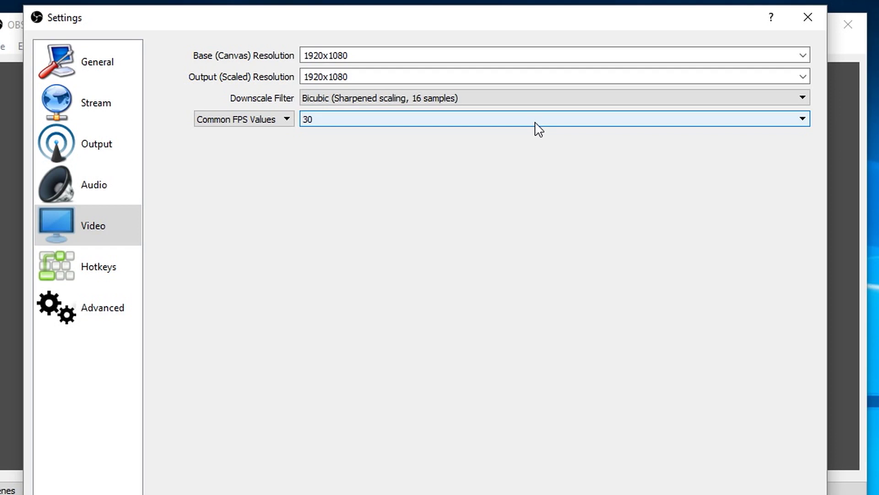
Change the frame rate to an Integer FPS Value of 50
left_click(355, 124)
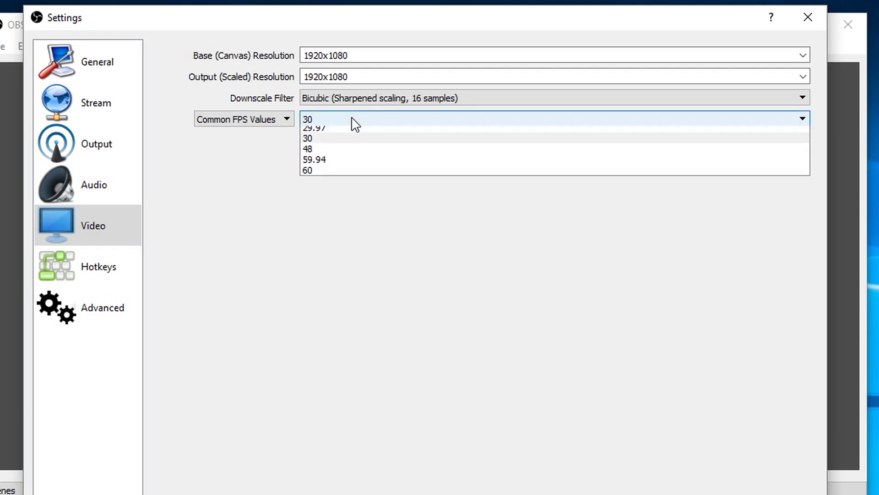
left_click(270, 119)
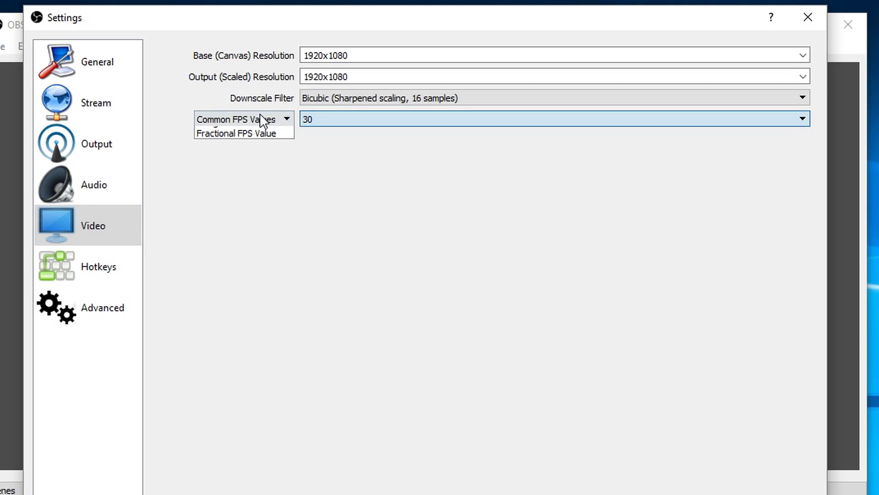
left_click(250, 142)
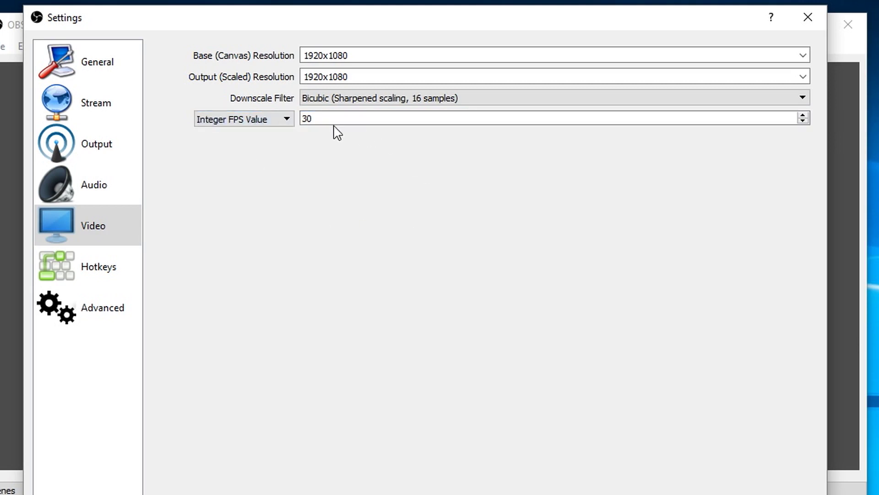
key("Tab")
type("25")
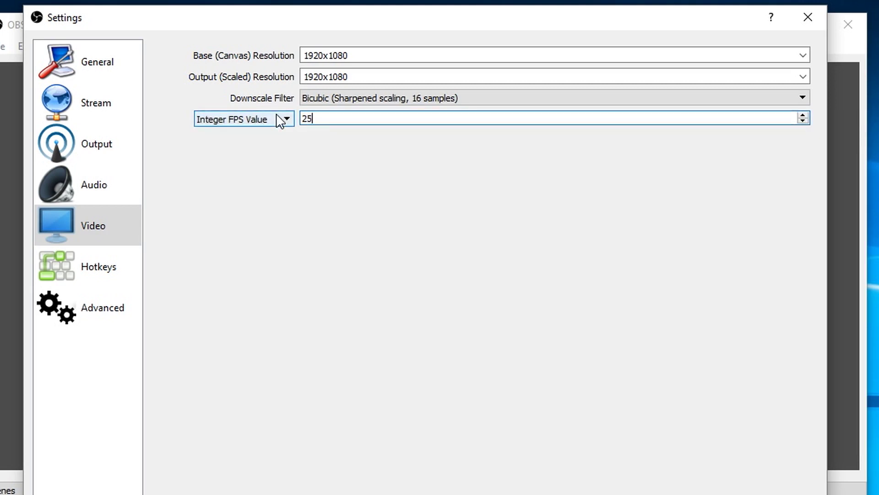
key("shift+Tab")
key("Tab")
type("50")
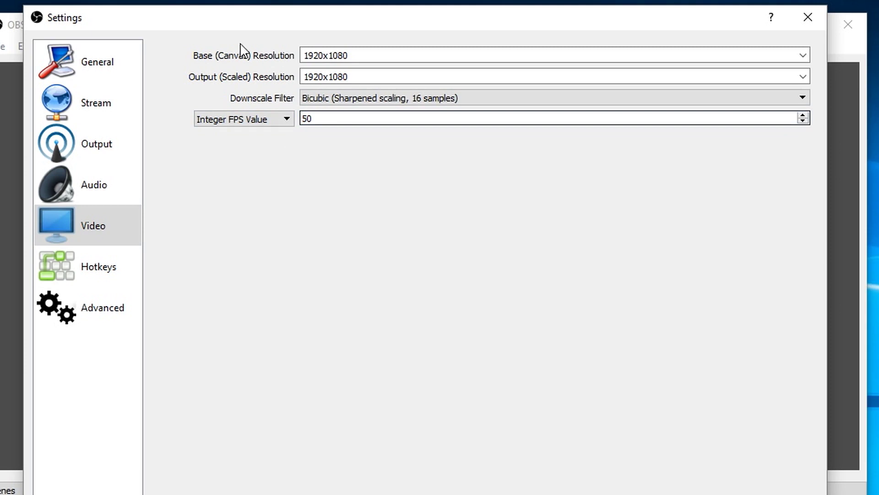
left_click_drag(209, 18, 369, 12)
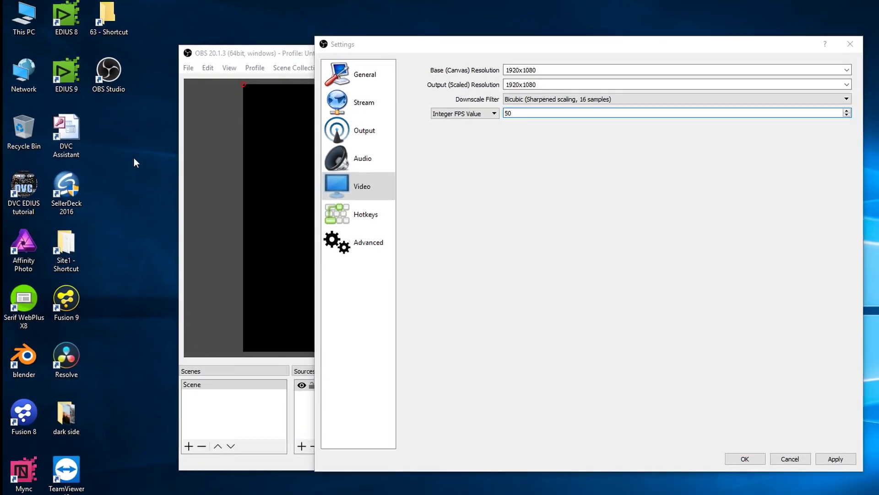
Open Windows Display settings and display 2's adapter properties
right_click(134, 158)
left_click(191, 294)
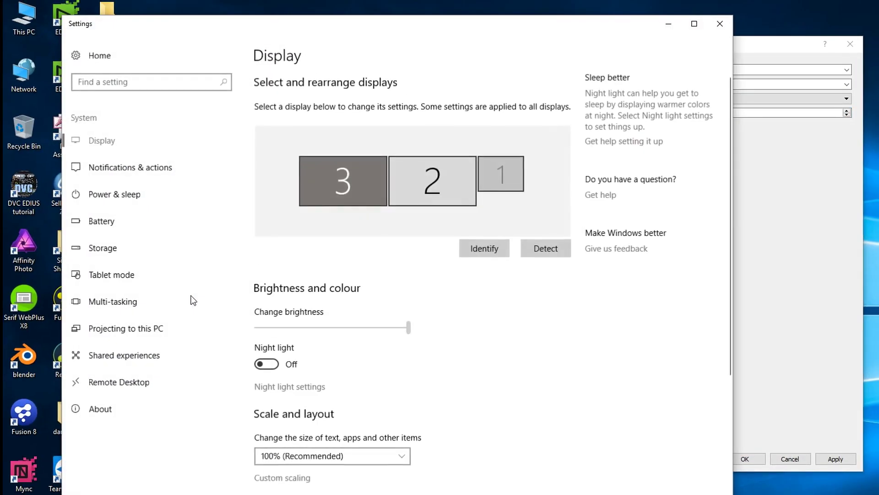
left_click(440, 188)
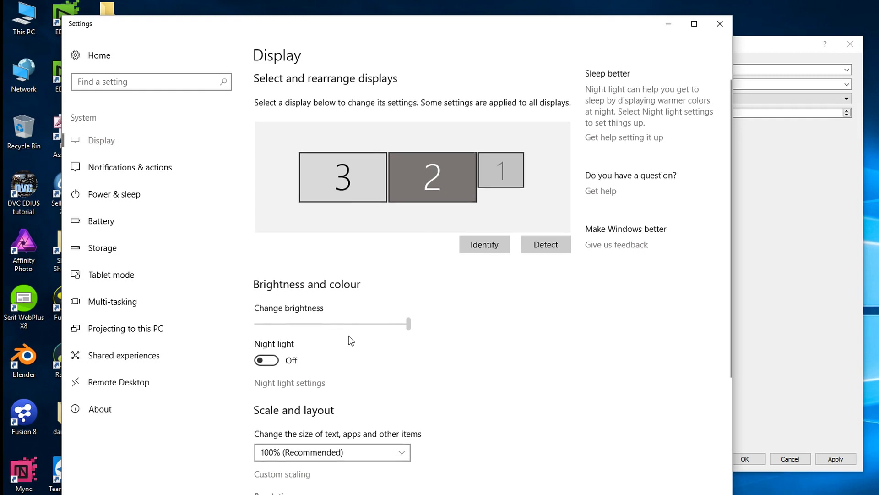
scroll(350, 340, "down", 5)
left_click(322, 489)
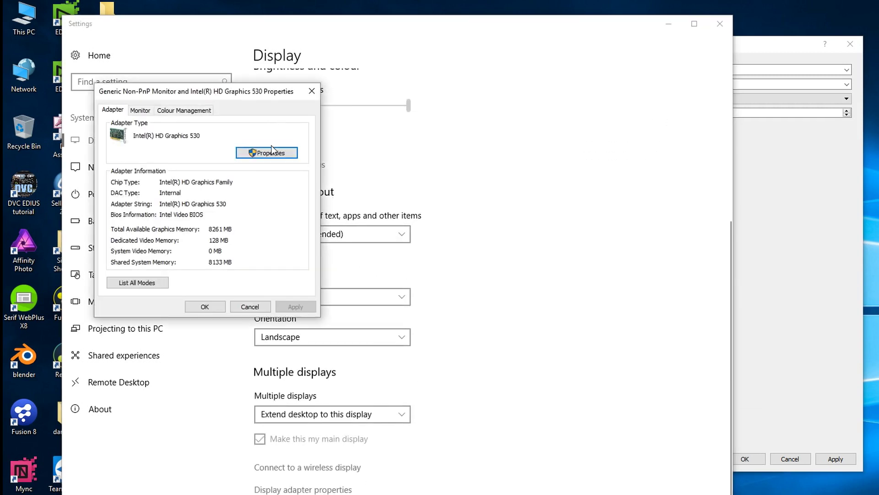
Check display 2's monitor refresh rate, leaving it at 60 Hertz
left_click(140, 110)
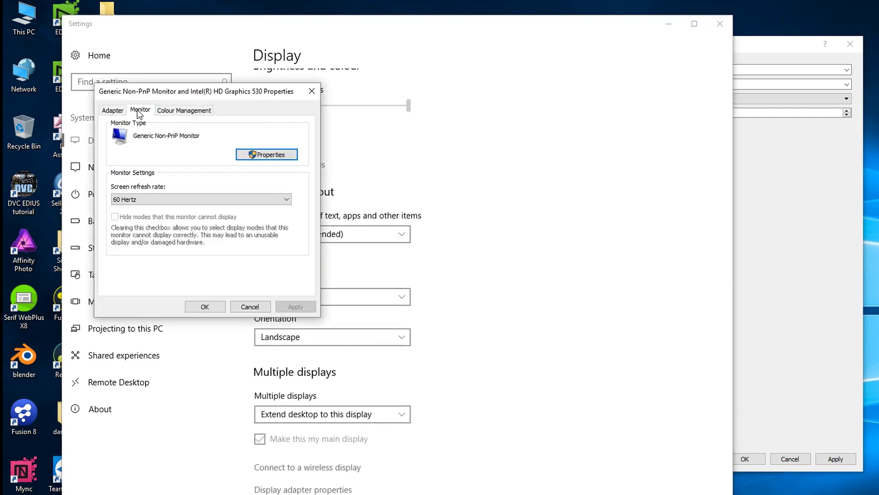
left_click(172, 203)
left_click(173, 209)
left_click(182, 202)
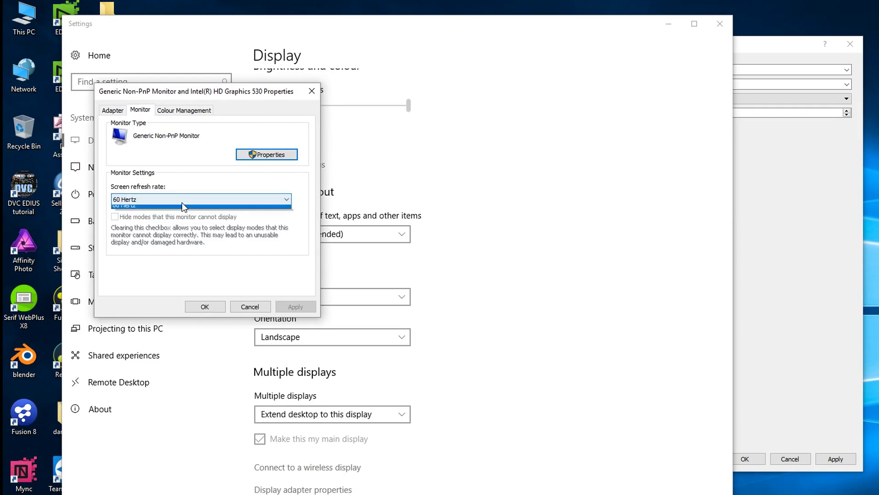
left_click(179, 209)
left_click(179, 199)
left_click(179, 210)
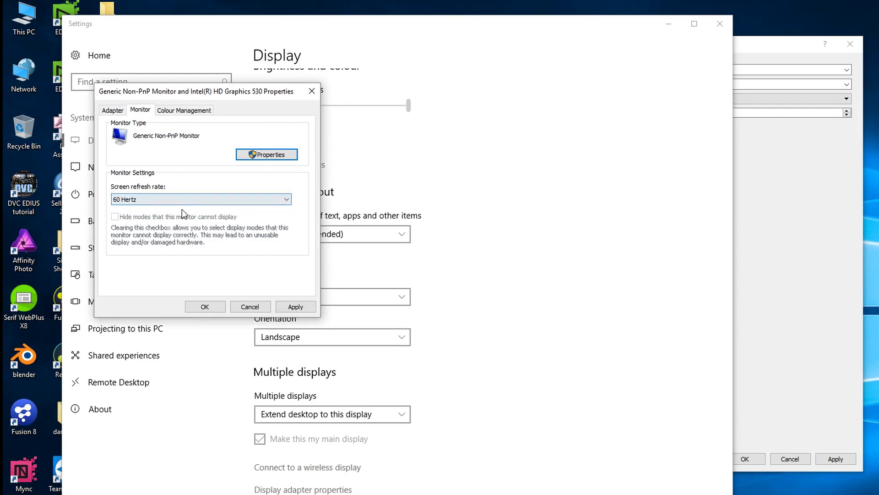
left_click(180, 199)
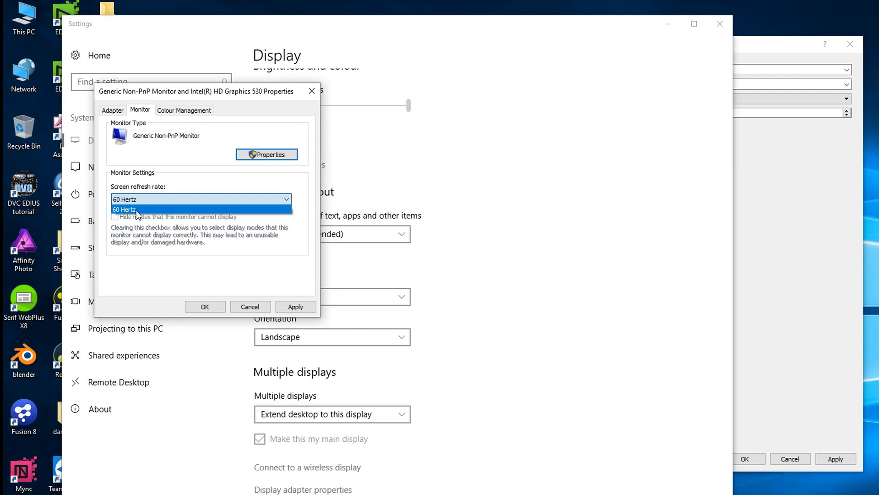
left_click(161, 207)
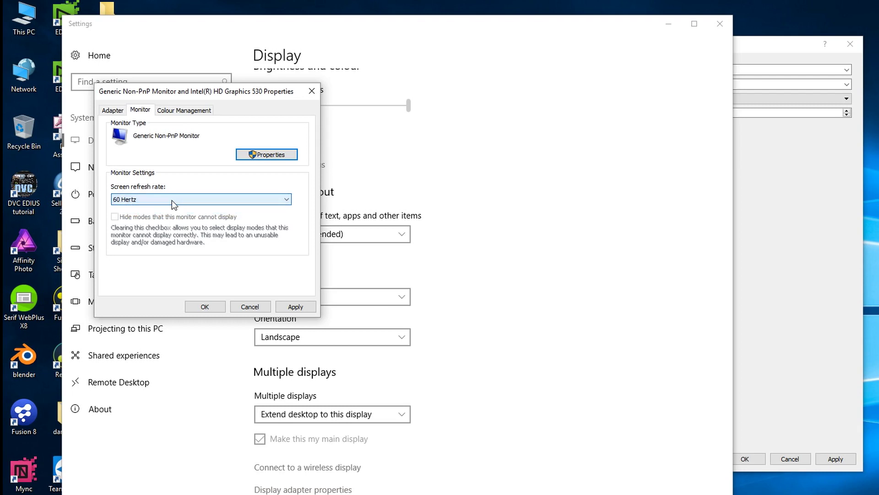
left_click_drag(171, 94, 262, 106)
Cancel display 2's dialog and set display 3's screen refresh rate to 50 Hertz
left_click(340, 319)
scroll(343, 320, "up", 5)
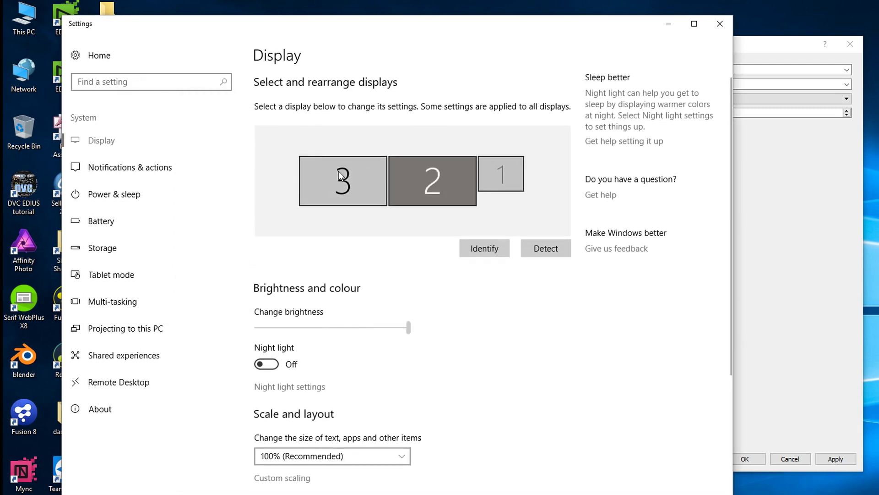
left_click(339, 172)
scroll(355, 215, "down", 5)
left_click(320, 488)
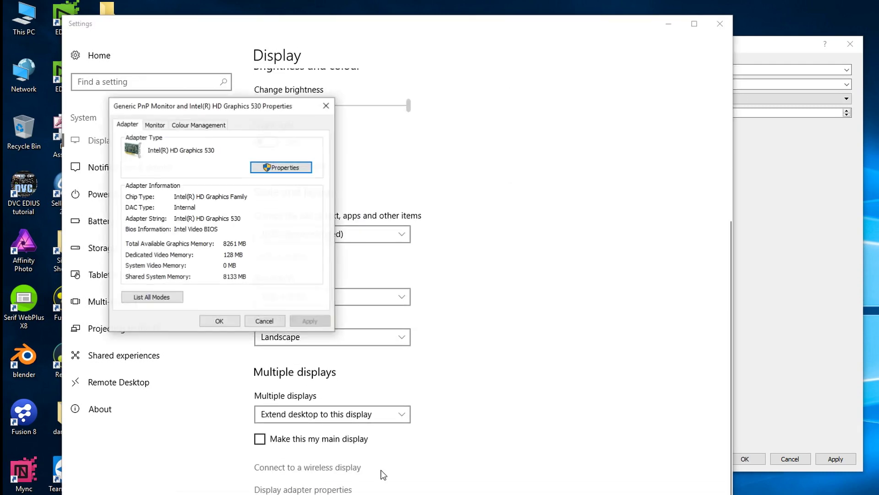
left_click(153, 125)
left_click(196, 214)
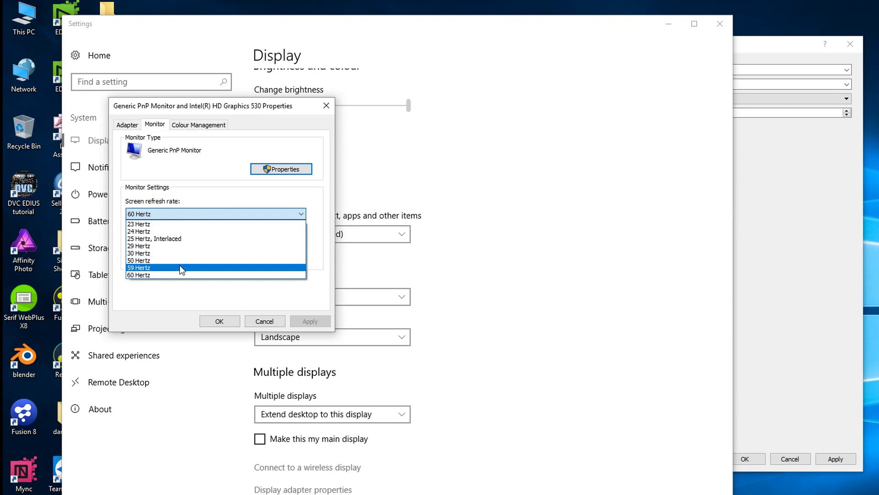
left_click(156, 260)
left_click(785, 276)
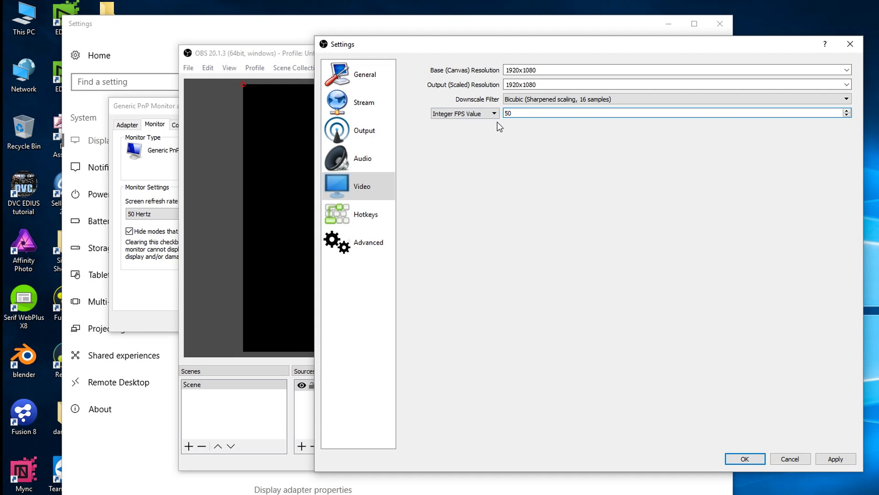
Review the Audio, Output and Video settings pages, then apply them with OK
left_click(509, 113)
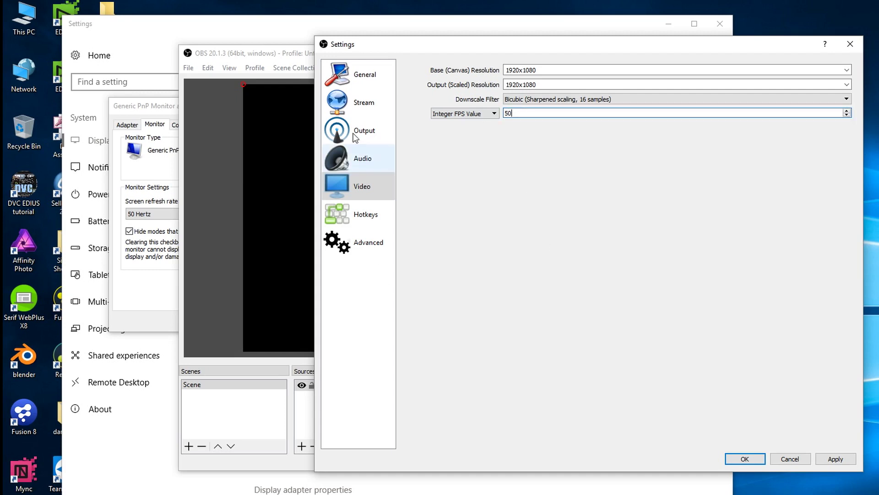
left_click(359, 160)
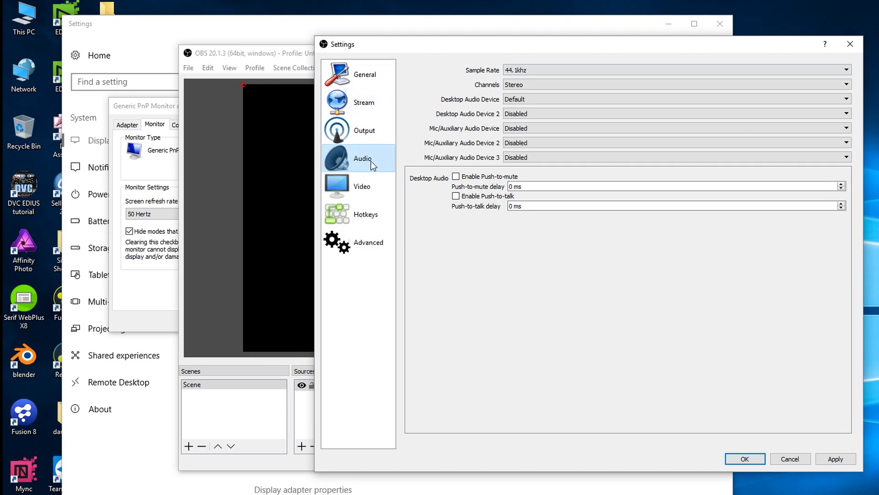
left_click(374, 132)
left_click(351, 188)
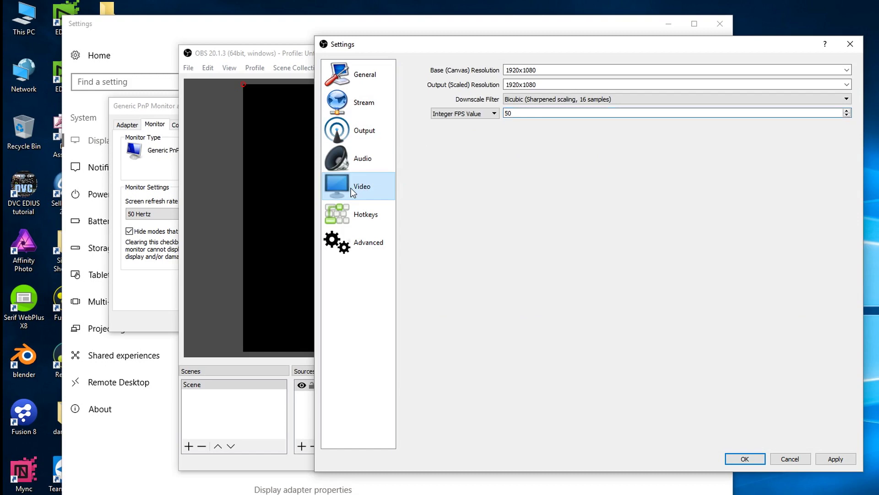
left_click(745, 459)
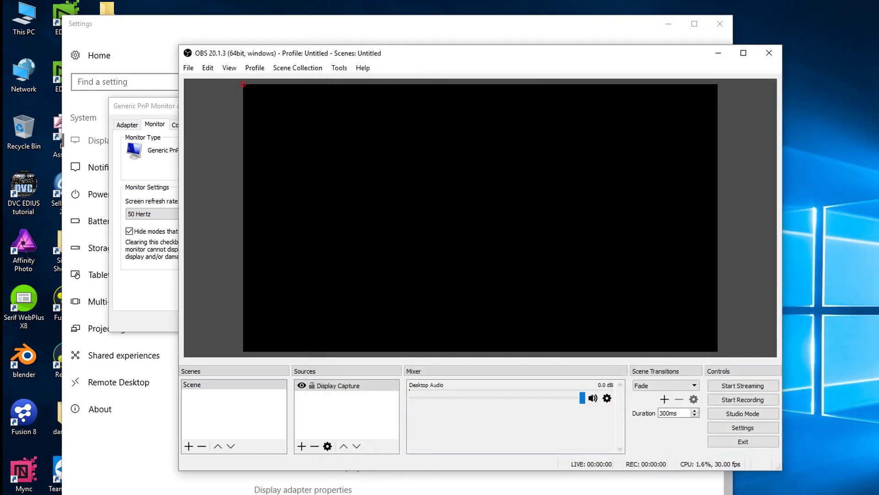
Start a test recording of the display capture and stop it seconds later
left_click(743, 402)
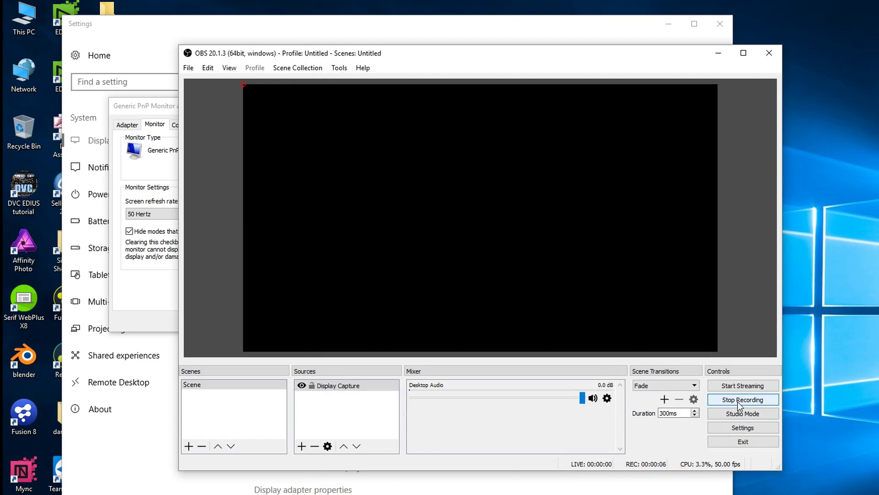
left_click(741, 403)
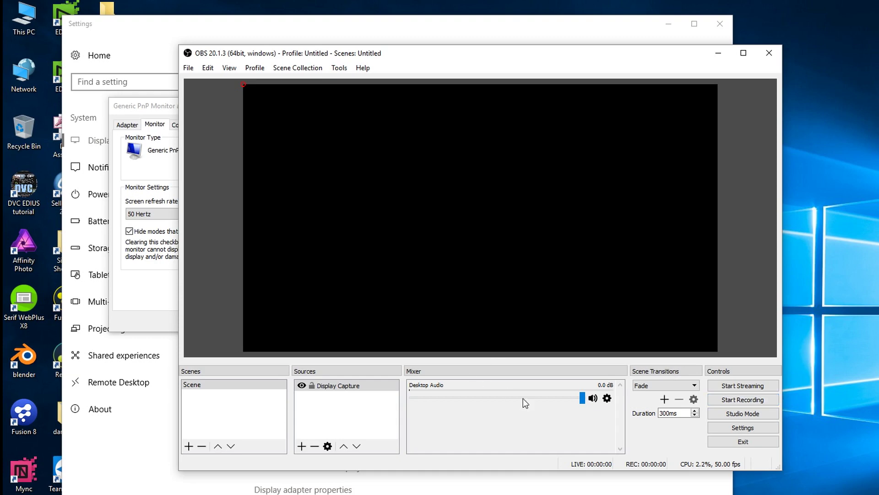
left_click(743, 428)
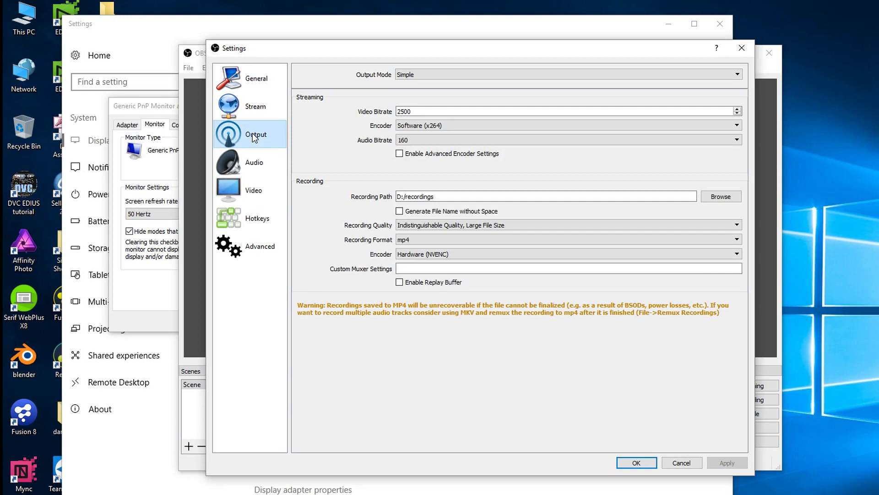
left_click(257, 198)
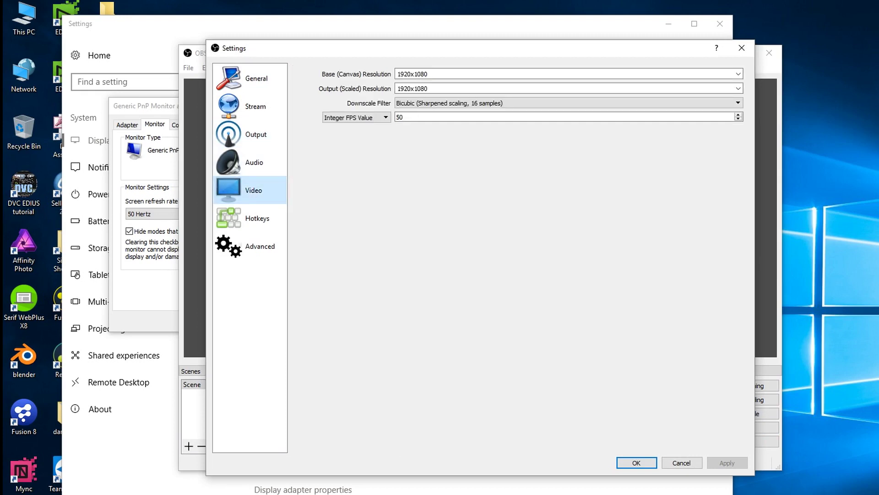
left_click(683, 463)
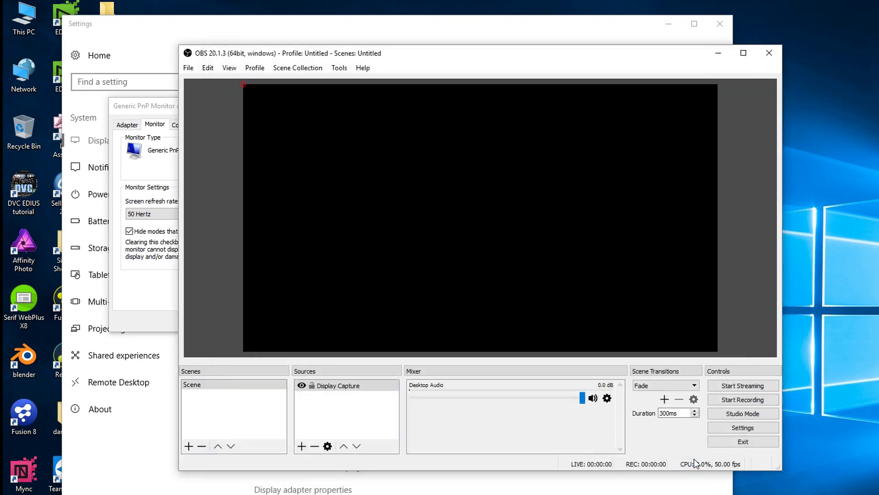